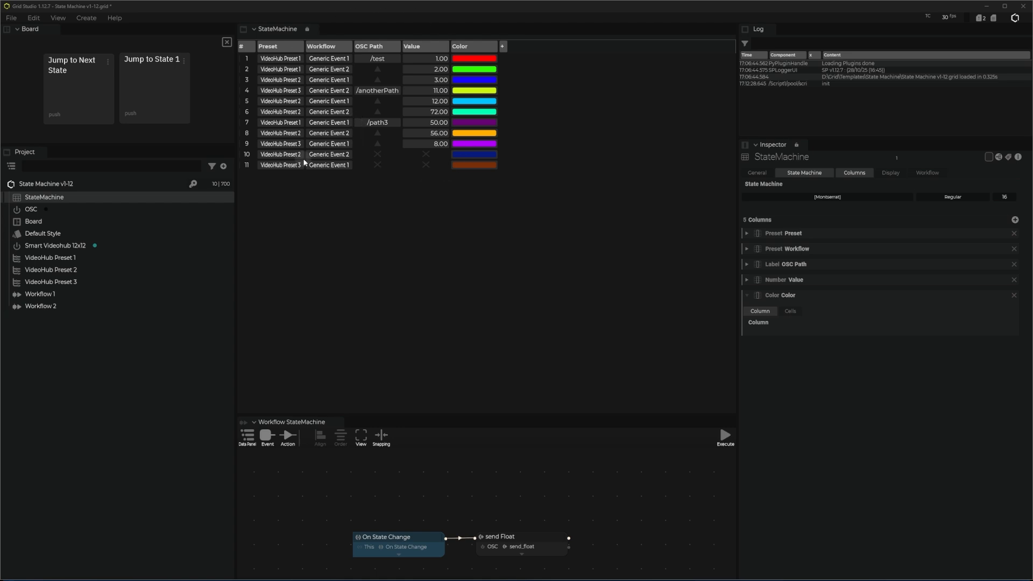
- Add a second state machine to the project and delete it again
right_click(57, 341)
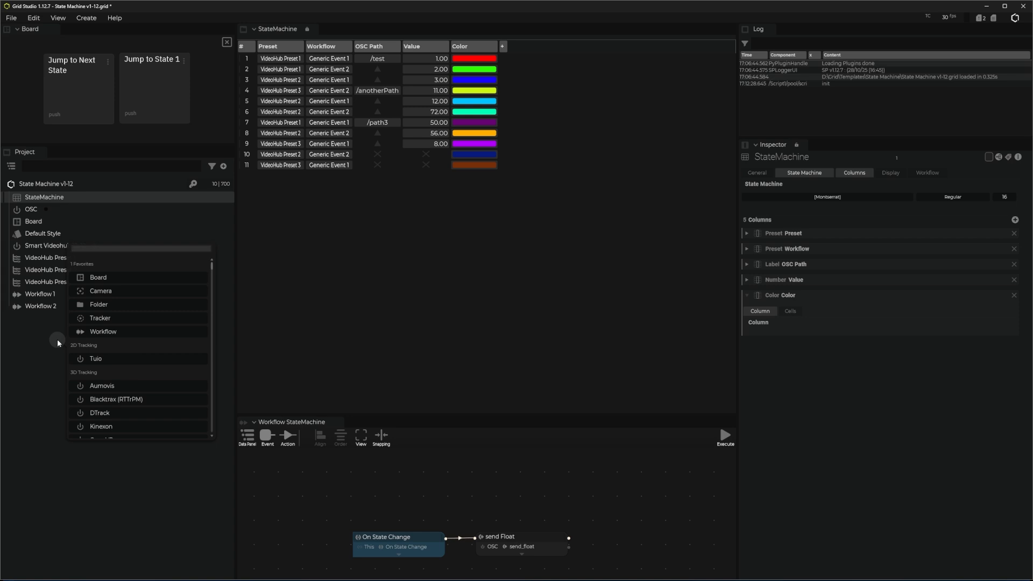
type("sa")
key("BackSpace")
type("tate")
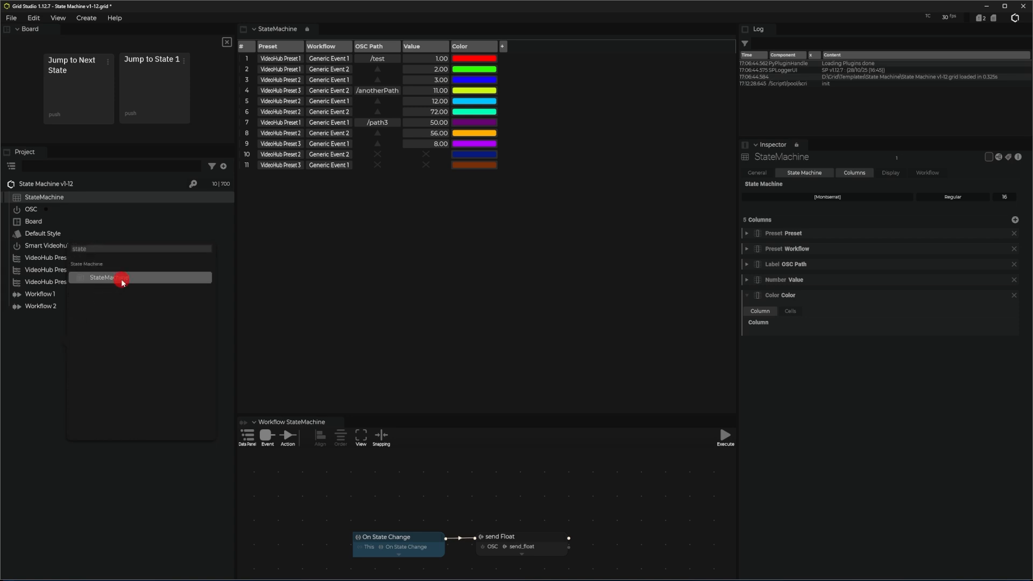
left_click(122, 278)
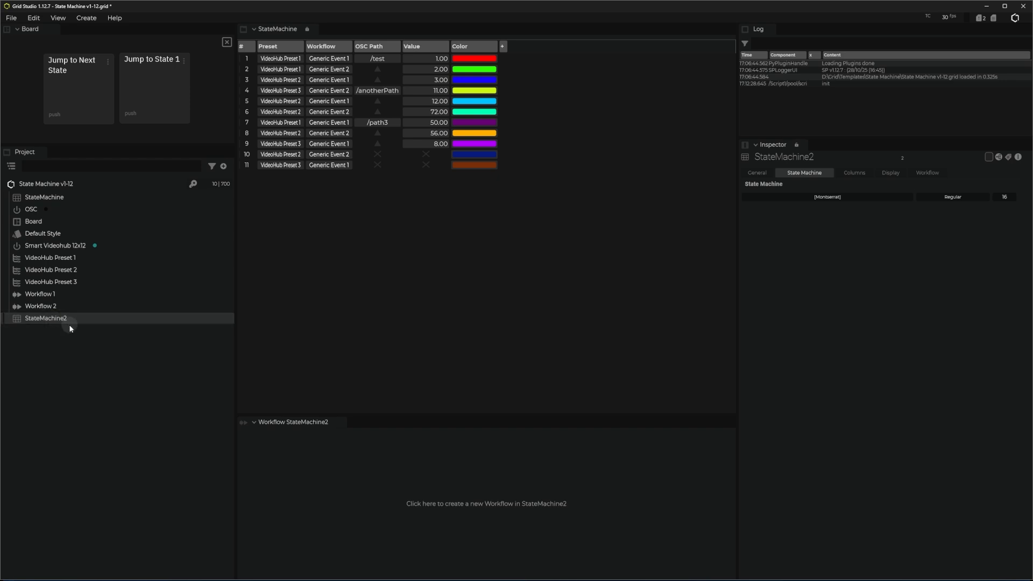
key("Delete")
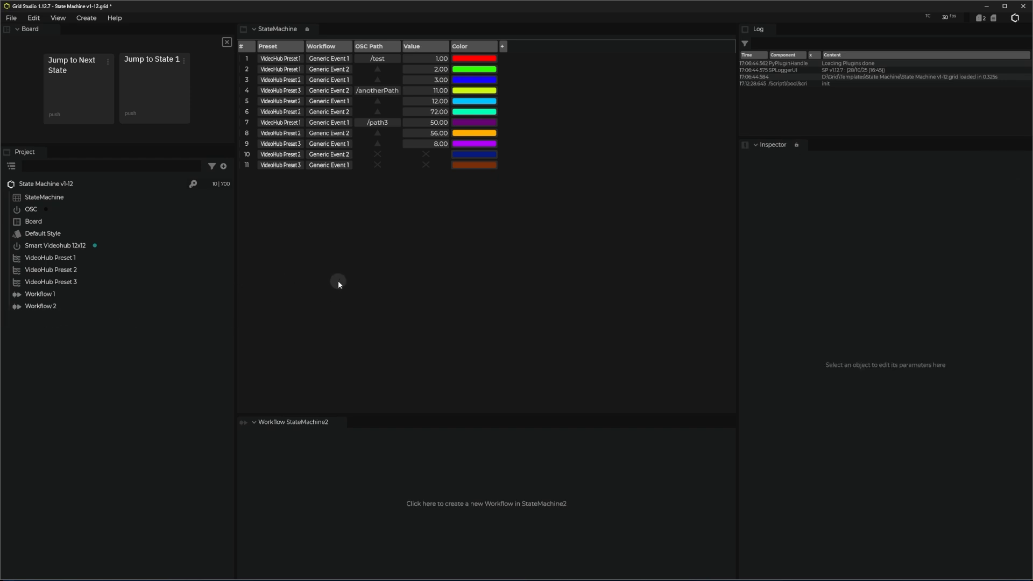
- Inspect the StateMachine's column settings, the column types available for it, and its Preset column
left_click(47, 198)
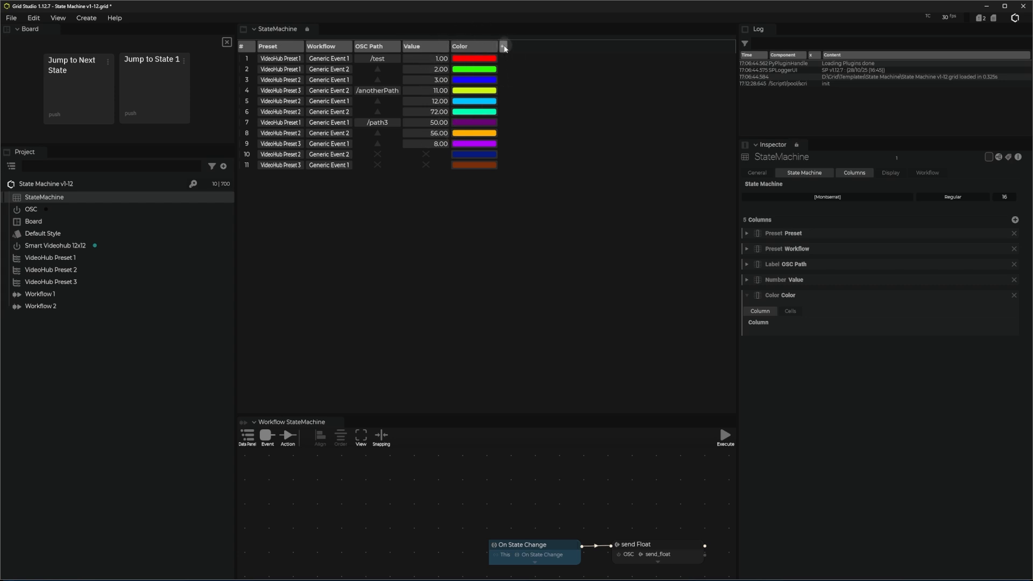
left_click(504, 47)
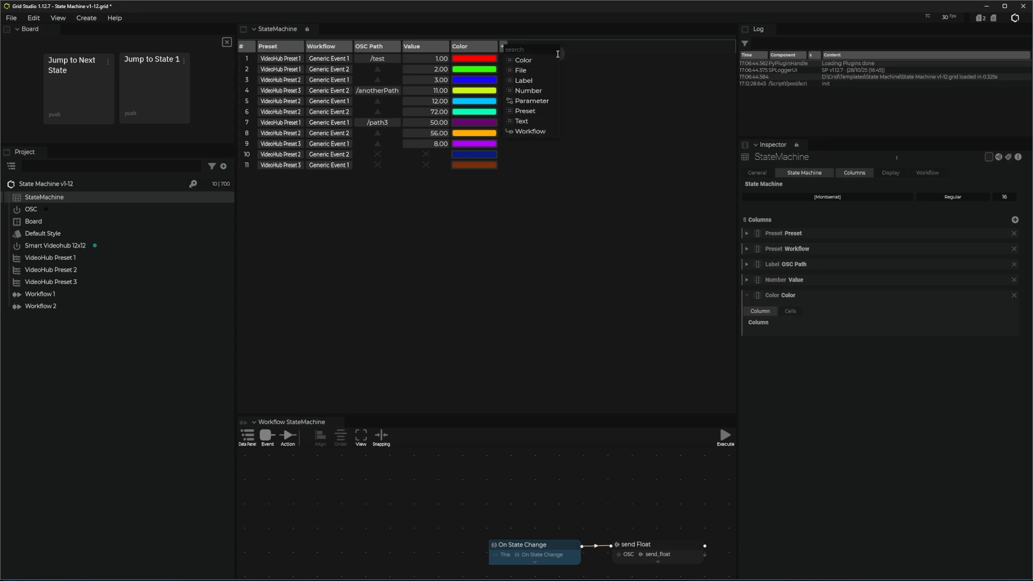
left_click(388, 226)
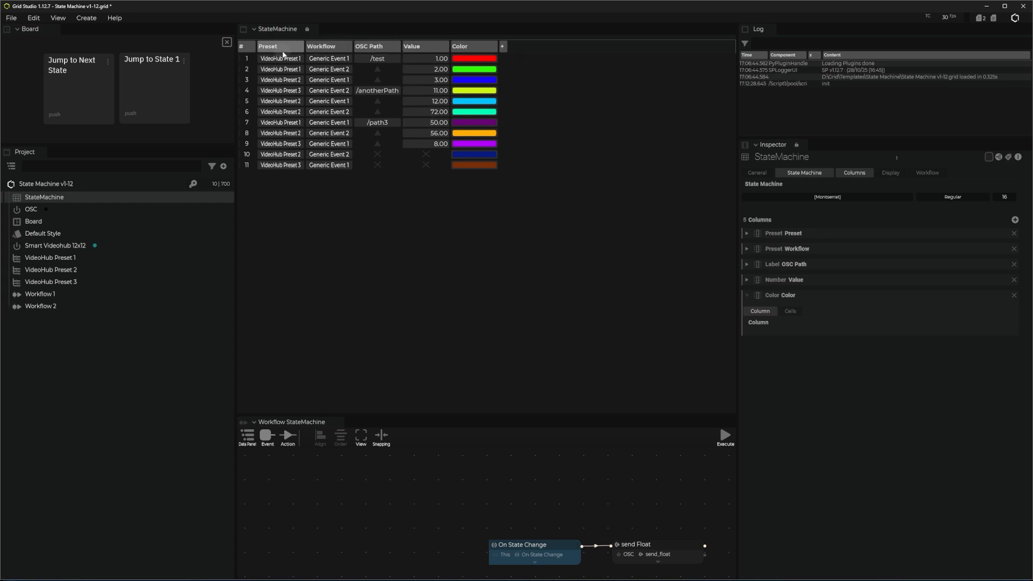
left_click(373, 182)
left_click(279, 48)
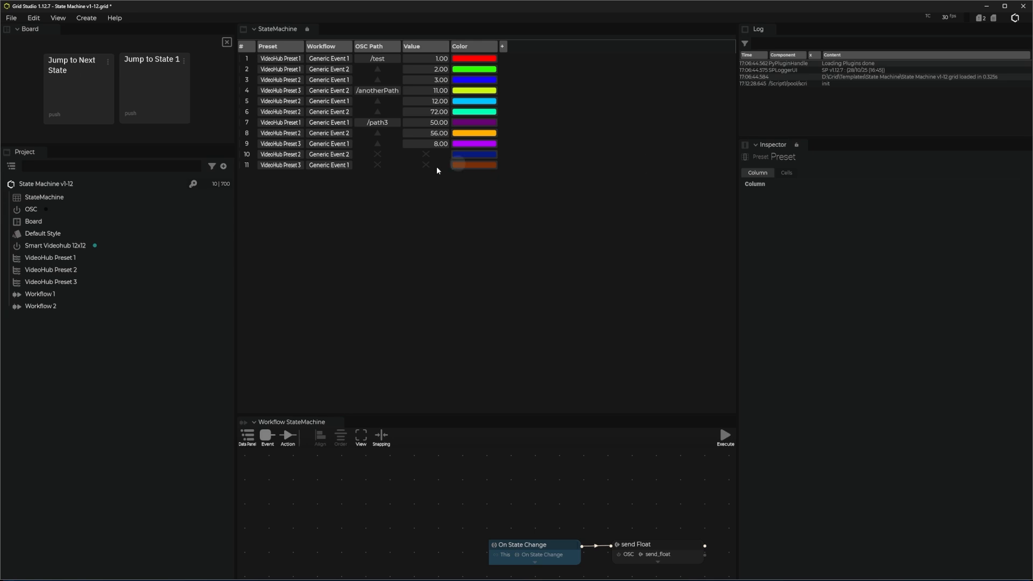
left_click(502, 45)
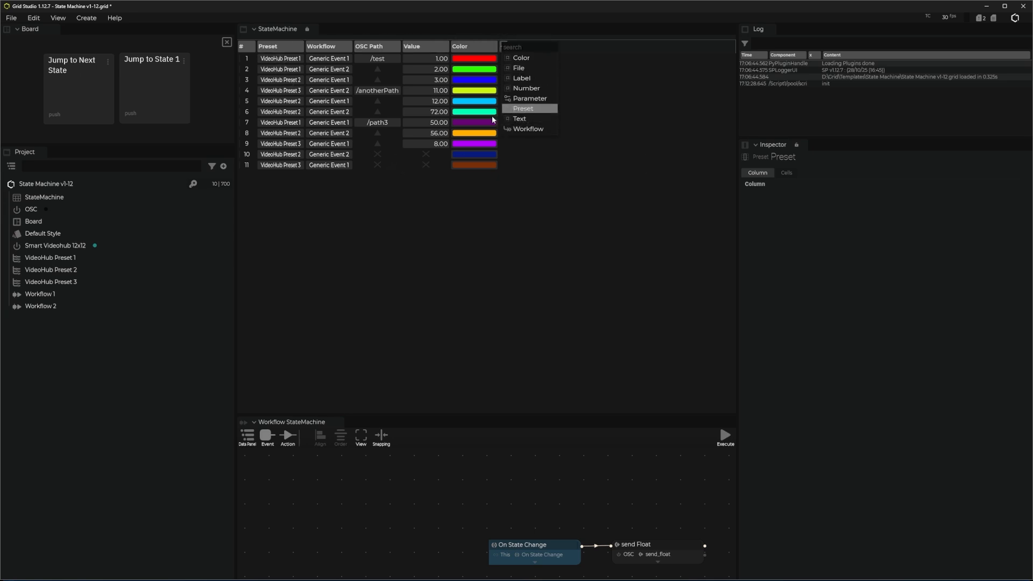
- Examine the Smart Videohub 12x12 routing and the node graphs of Workflow 1 and Workflow 2
left_click(59, 245)
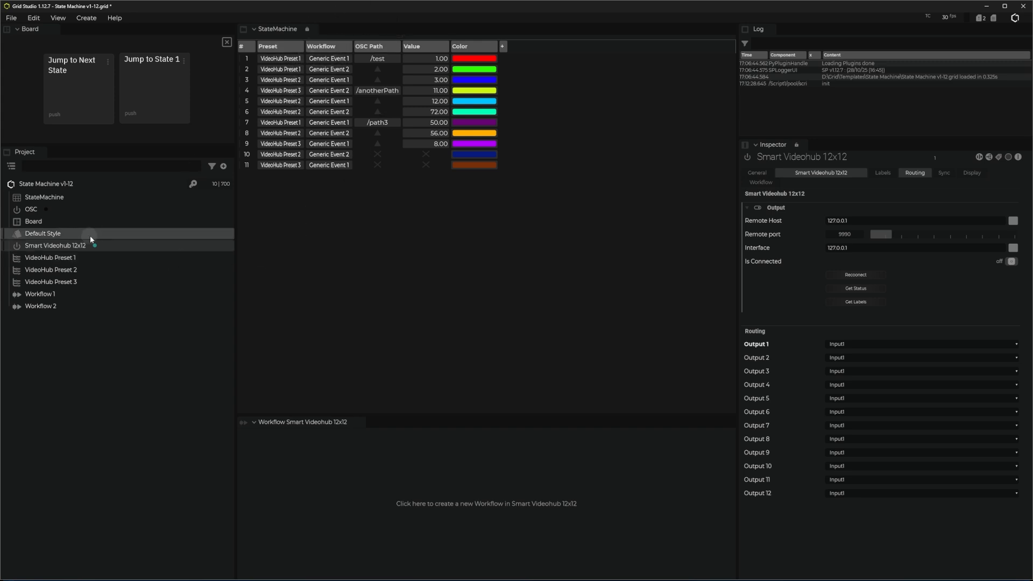
left_click(41, 295)
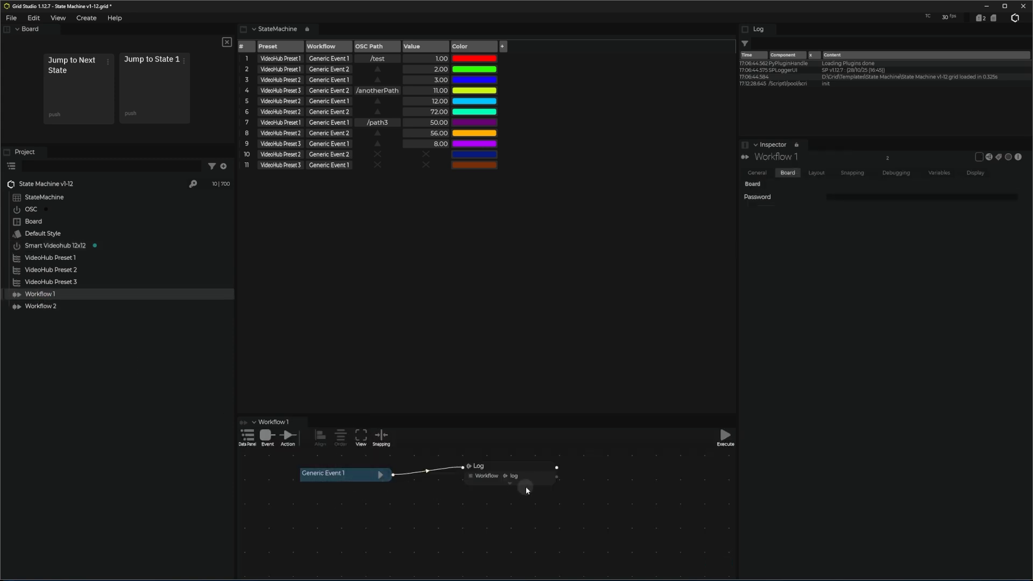
left_click(57, 307)
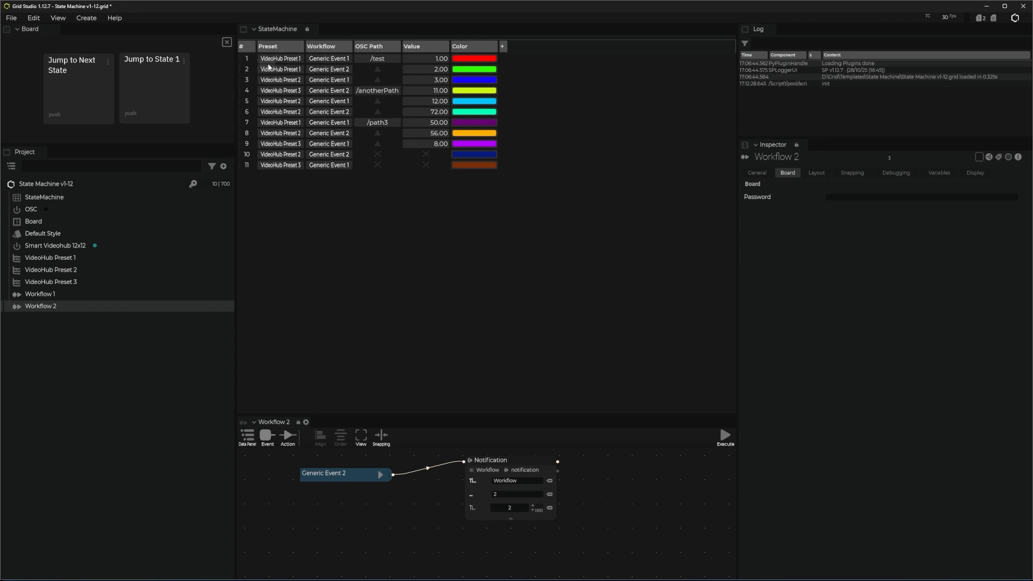
- Review the actions available for state 5 and the cell modes and contents of the OSC Path column
right_click(249, 100)
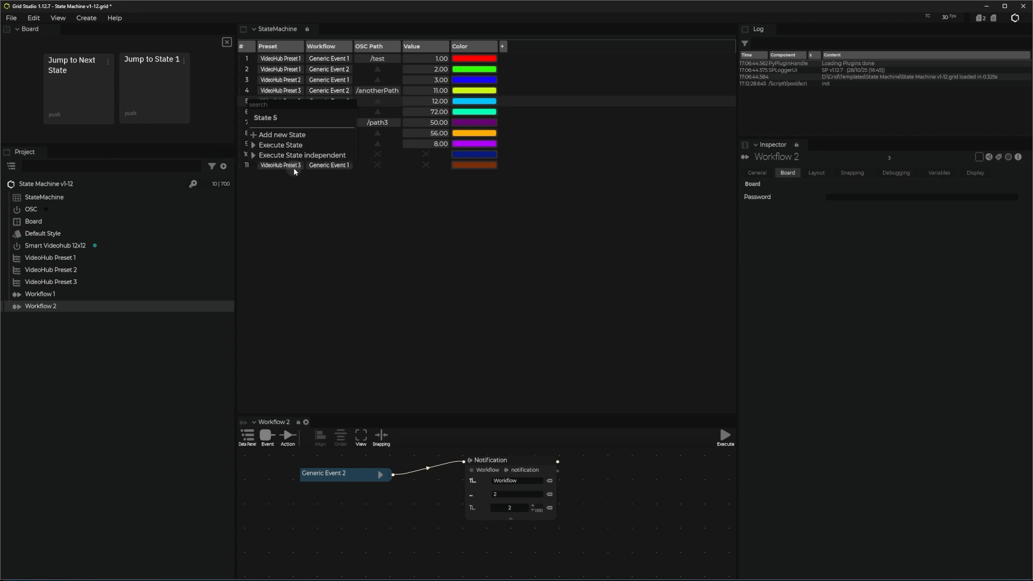
left_click(380, 215)
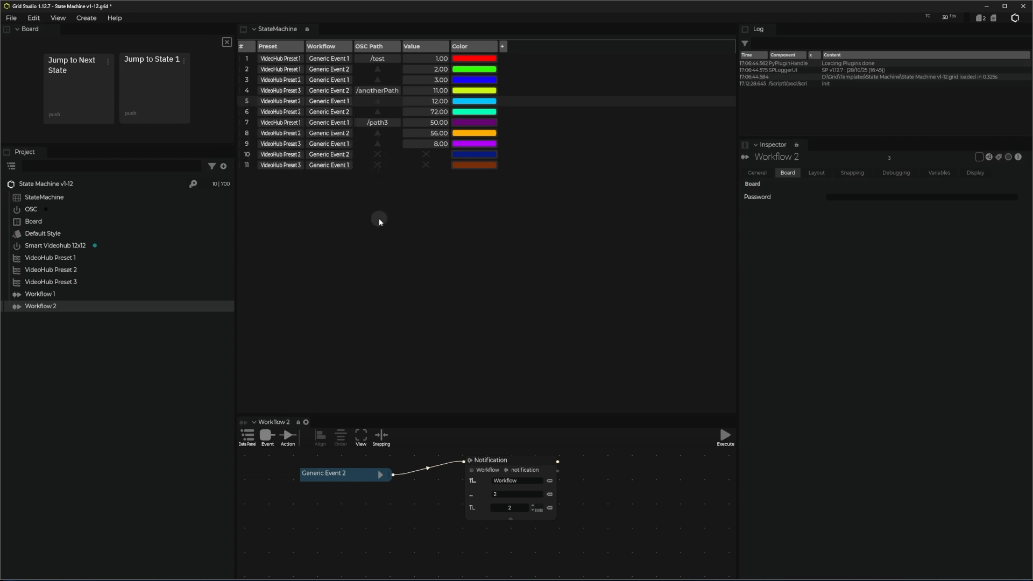
left_click(377, 47)
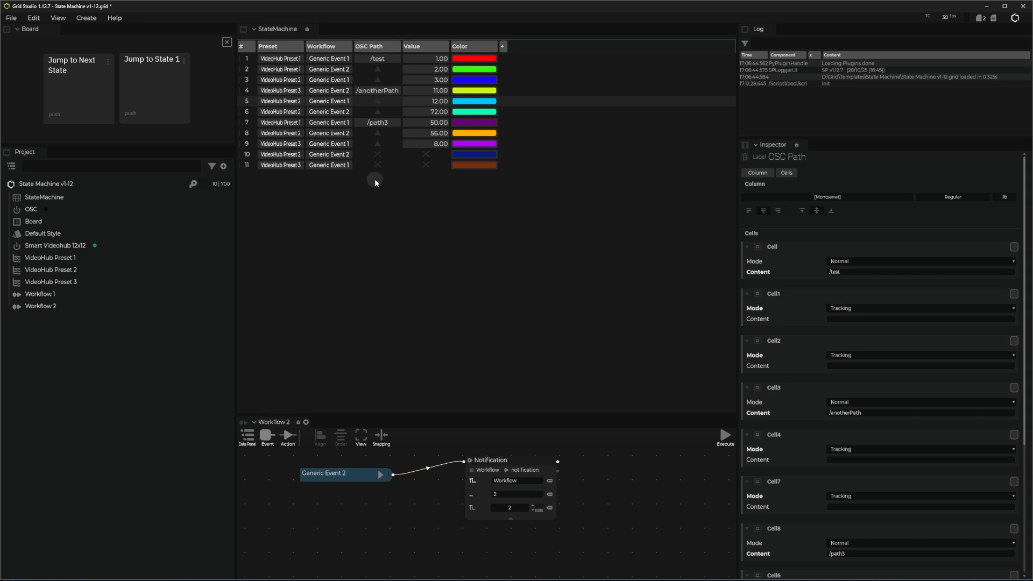
- Examine the path and value expressions of the send Float node in the StateMachine's workflow
left_click(46, 198)
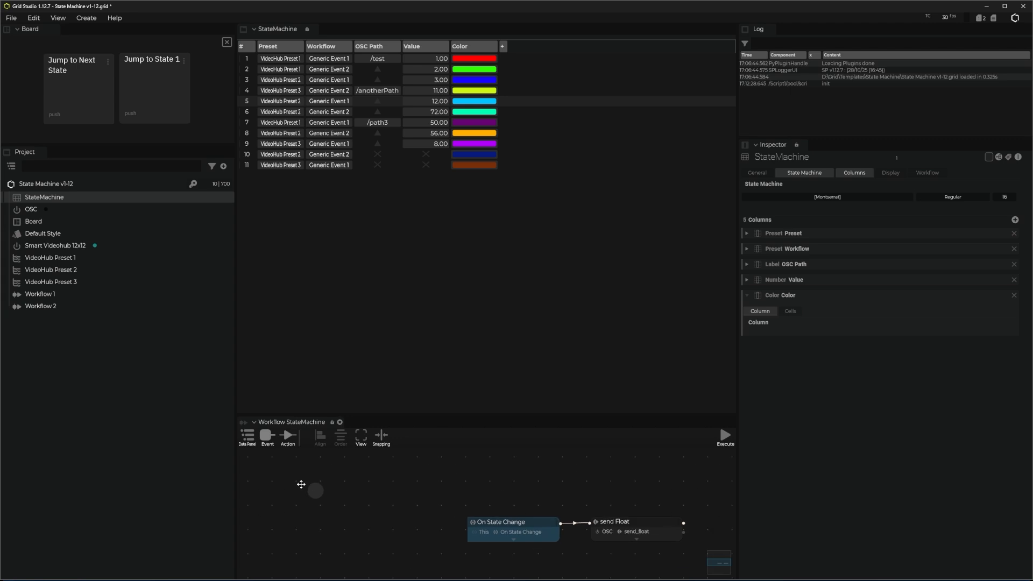
left_click_drag(301, 484, 204, 491)
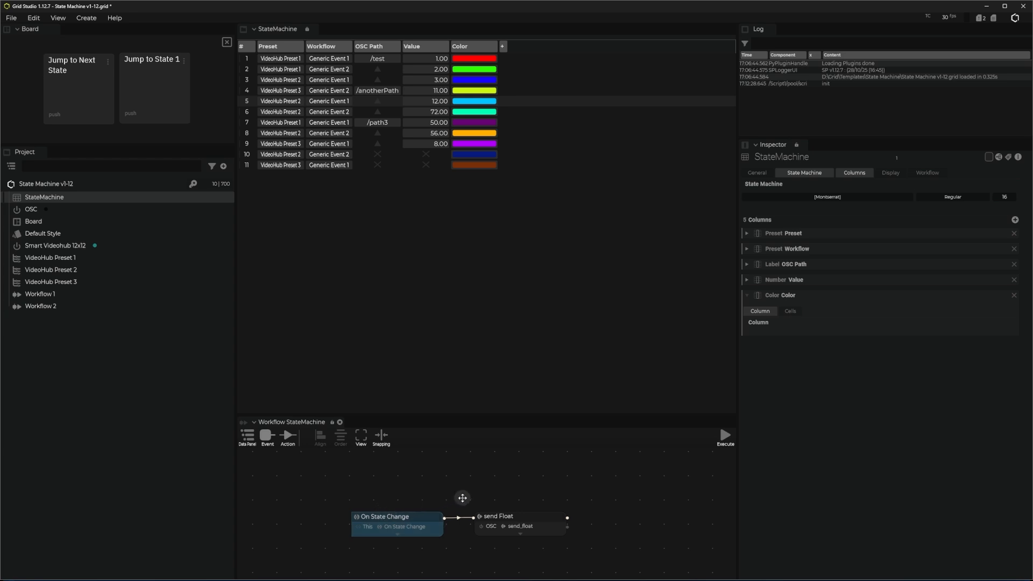
left_click_drag(463, 497, 419, 492)
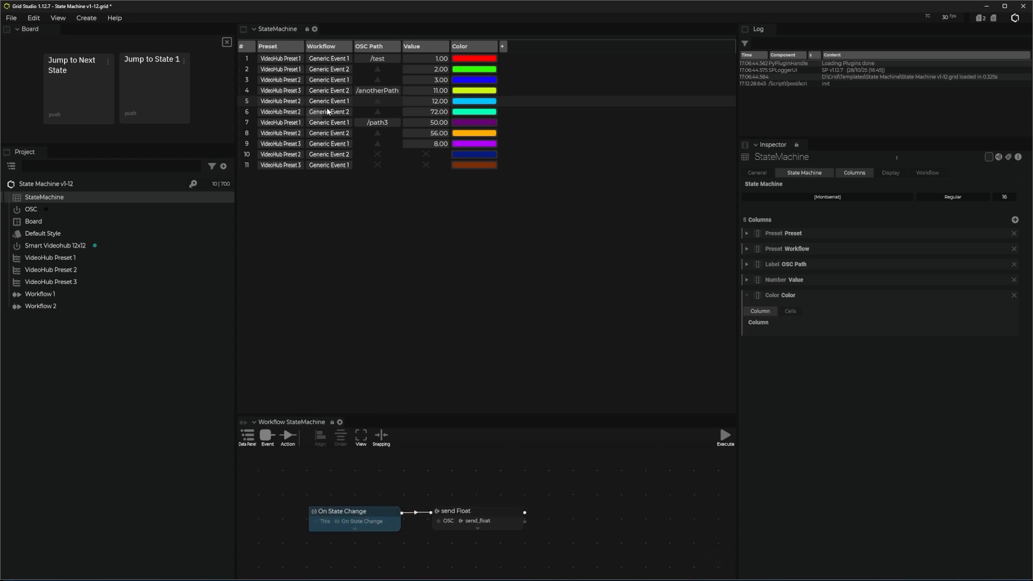
left_click(490, 511)
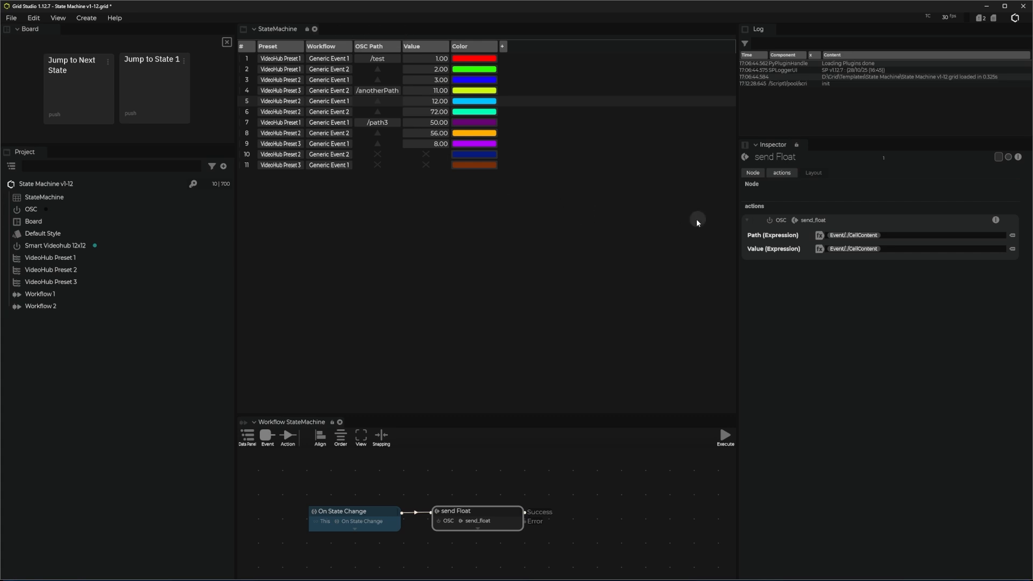
left_click(915, 236)
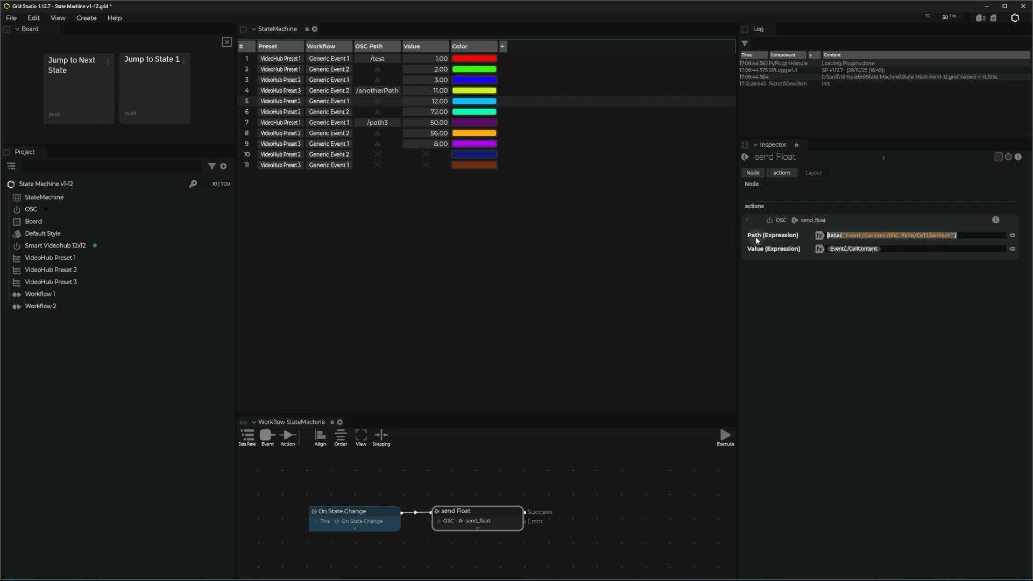
left_click(904, 249)
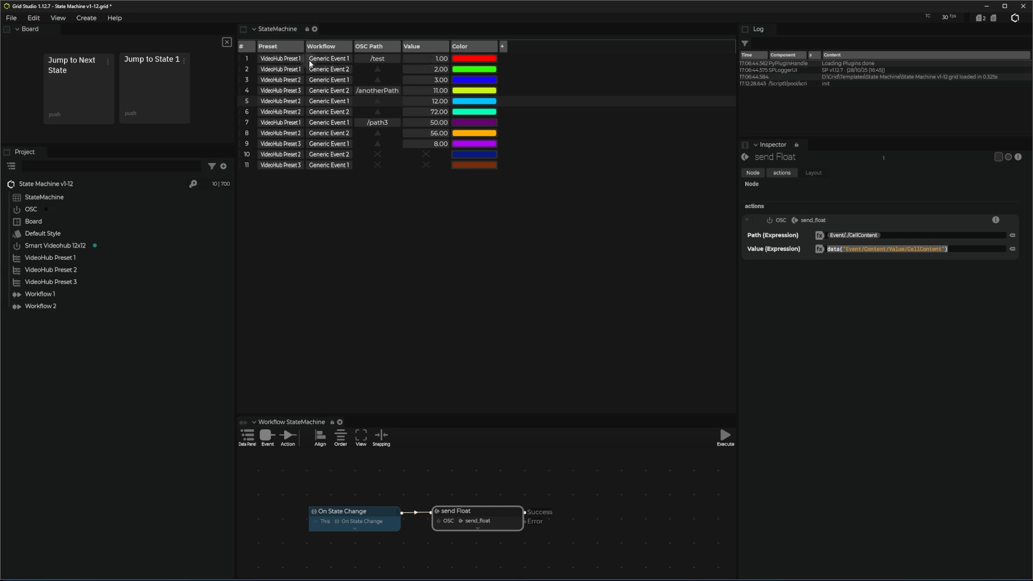
left_click(387, 205)
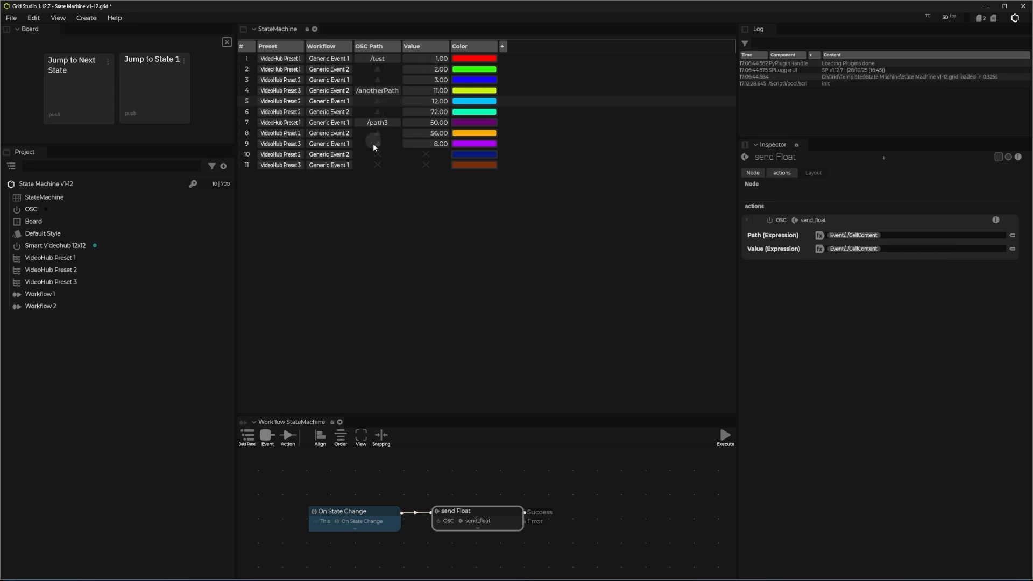
- Change the OSC Path of state 1 to /test1
left_click(384, 60)
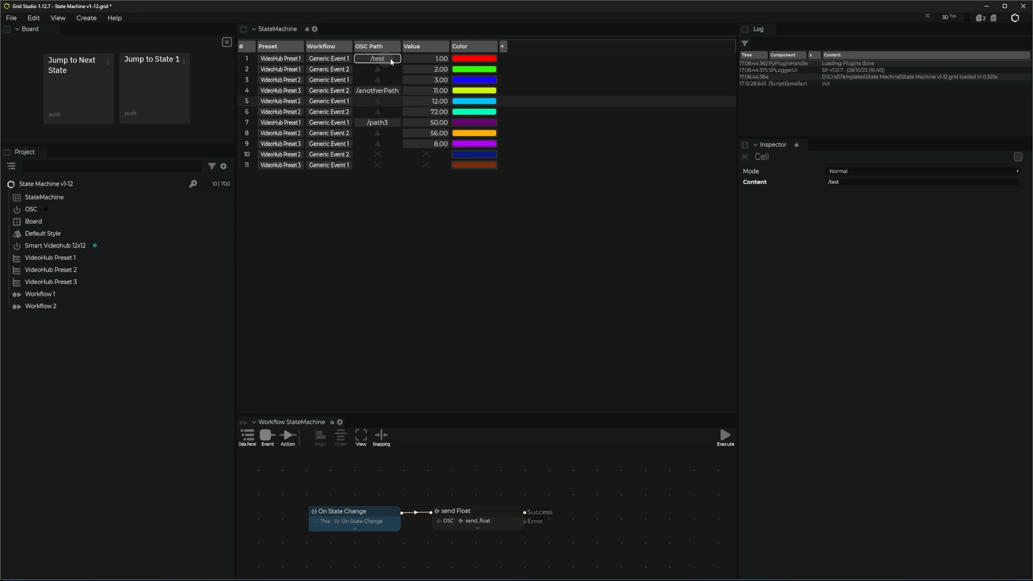
left_click(388, 60)
left_click(390, 63)
type("1")
key("Return")
- Execute state 6 of the StateMachine and check the Smart Videohub 12x12 output routing
left_click(469, 514)
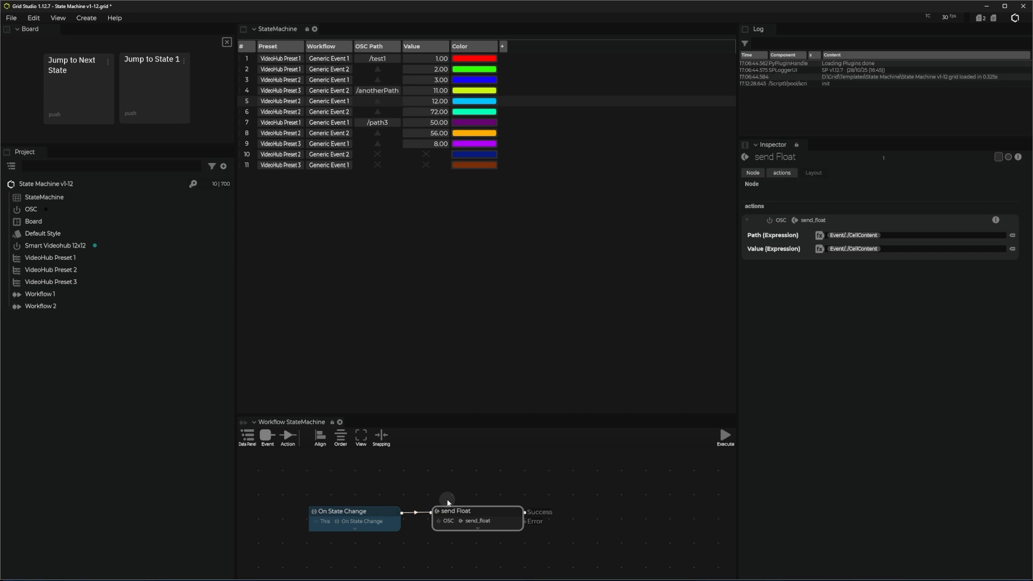
right_click(249, 111)
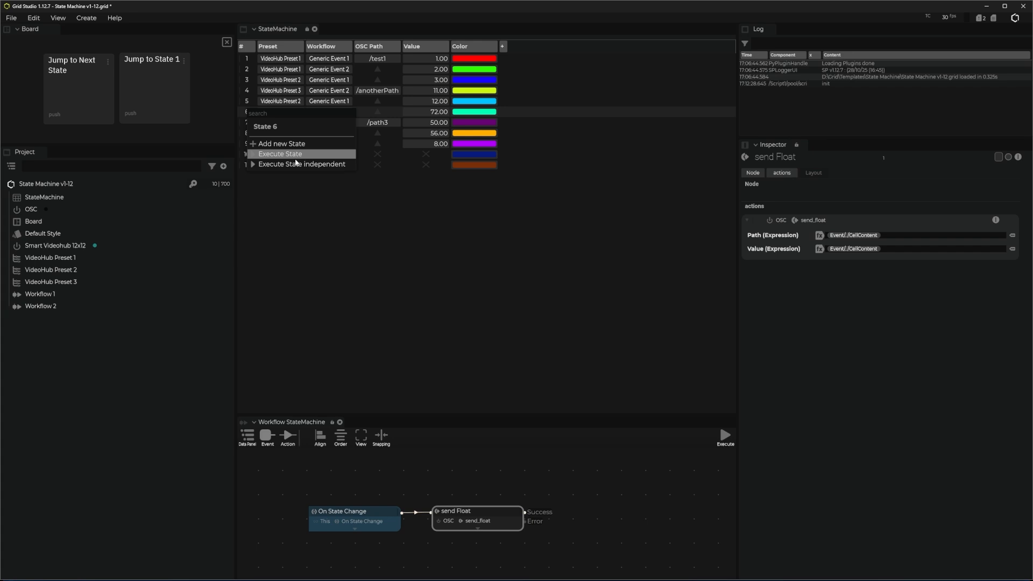
left_click(278, 158)
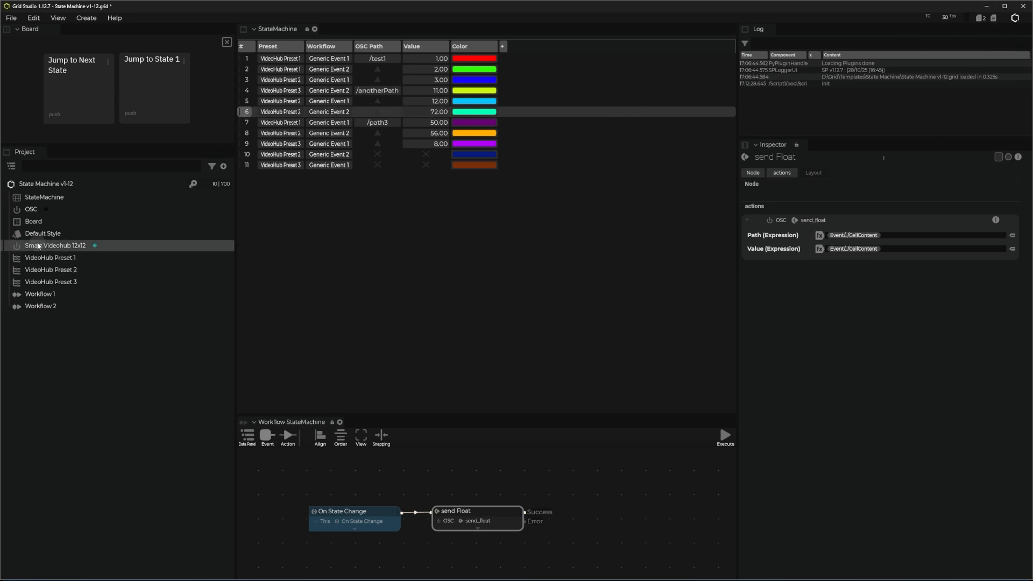
left_click(60, 246)
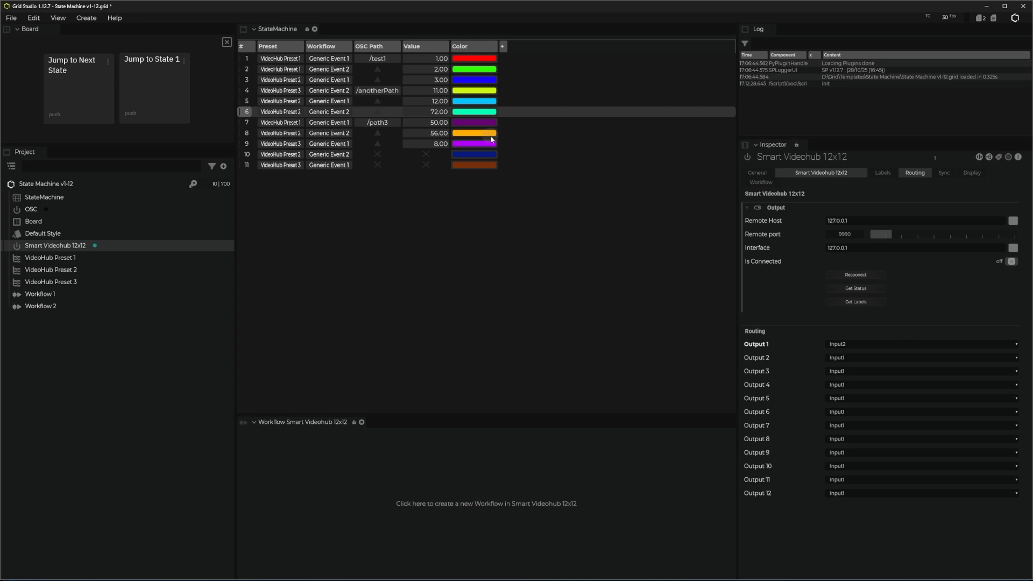
- Trigger Jump to Next State on the board twice to advance the StateMachine to state 8
left_click(78, 102)
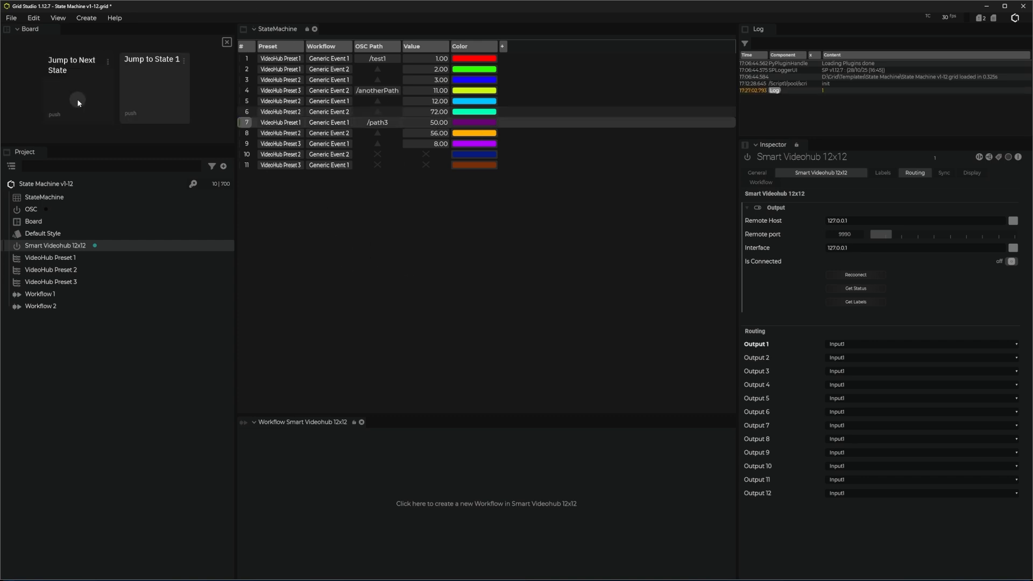
left_click(77, 101)
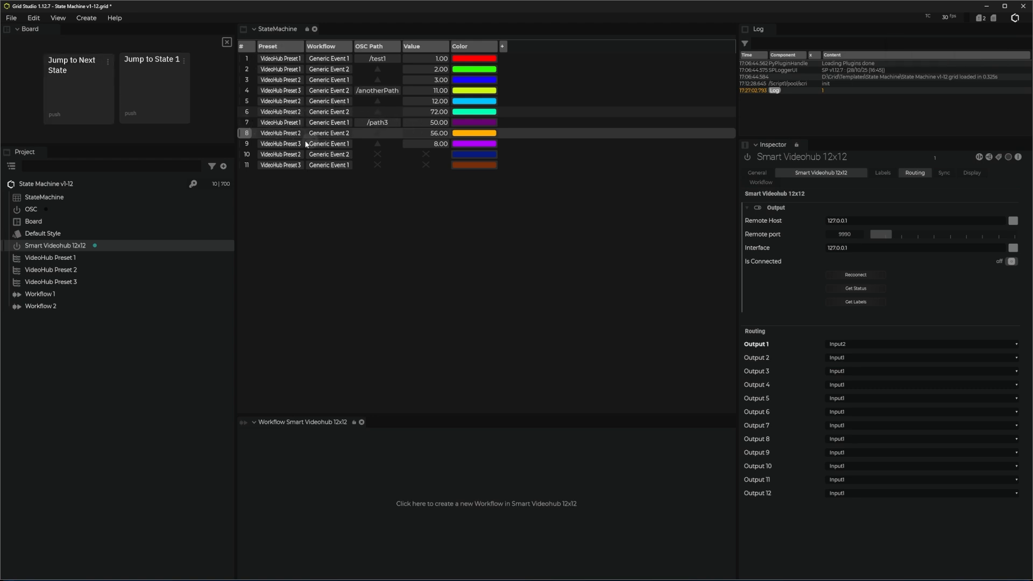
left_click(334, 238)
left_click(450, 226)
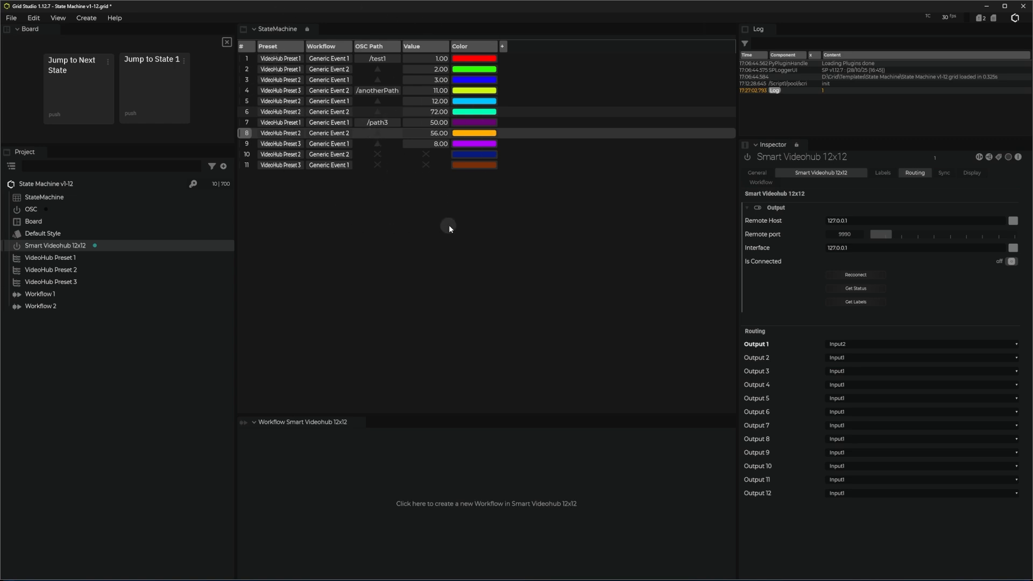